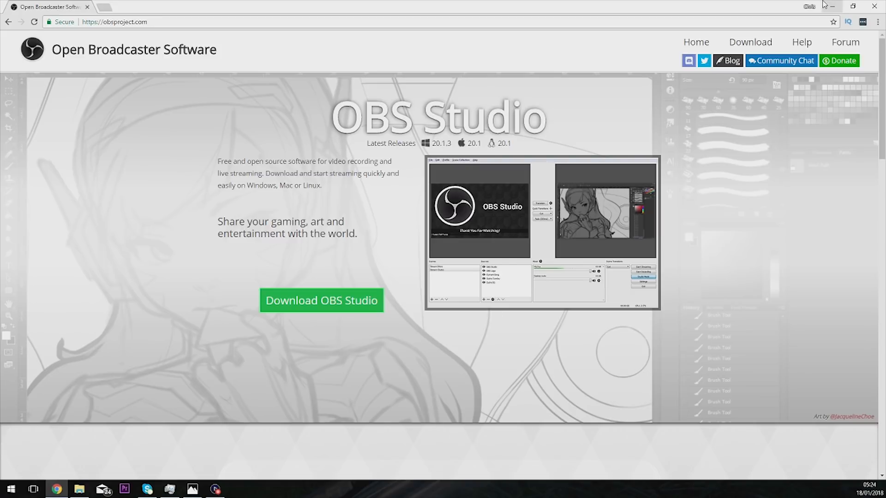
- Close the OBS website in the browser and open OBS Studio from the desktop
click(873, 7)
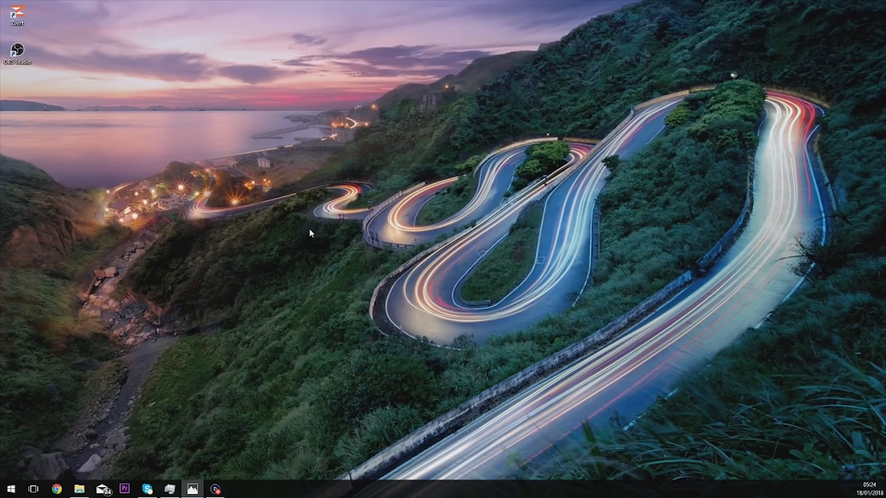
click(21, 48)
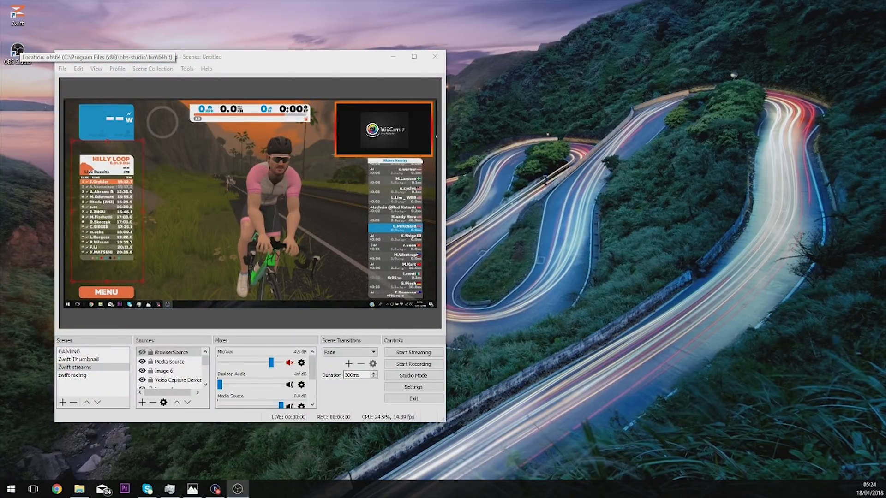
- Preview the Zwift Thumbnail scene, return to the Zwift streams scene and hide its Video Capture Device source
click(98, 360)
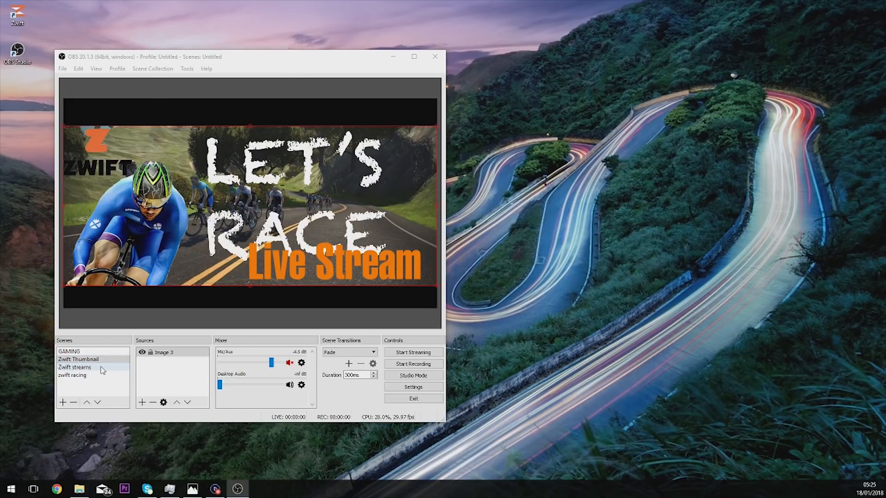
click(103, 370)
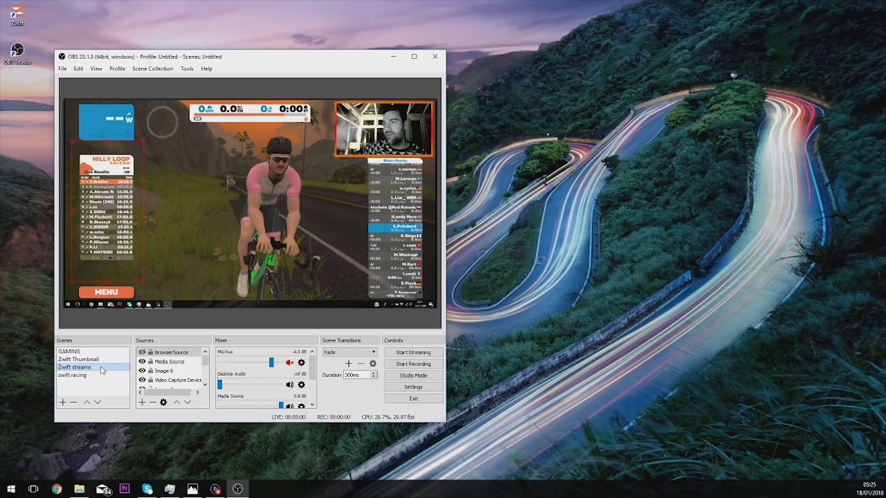
click(142, 380)
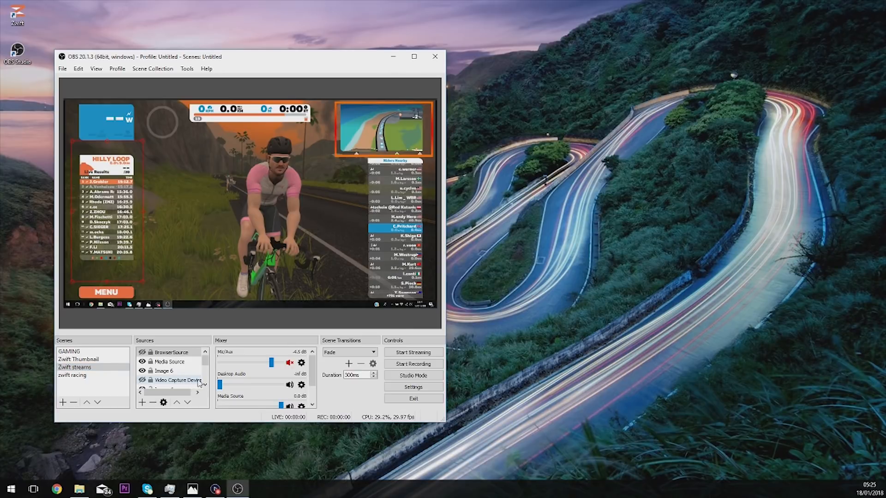
- Bring up Task Manager beside OBS, check the CPU usage of the running processes, and close it
click(170, 489)
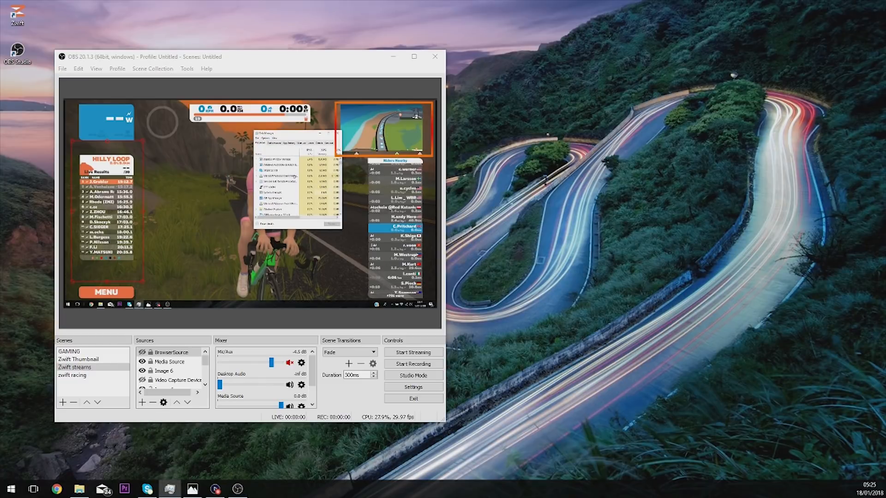
drag(0, 83, 570, 68)
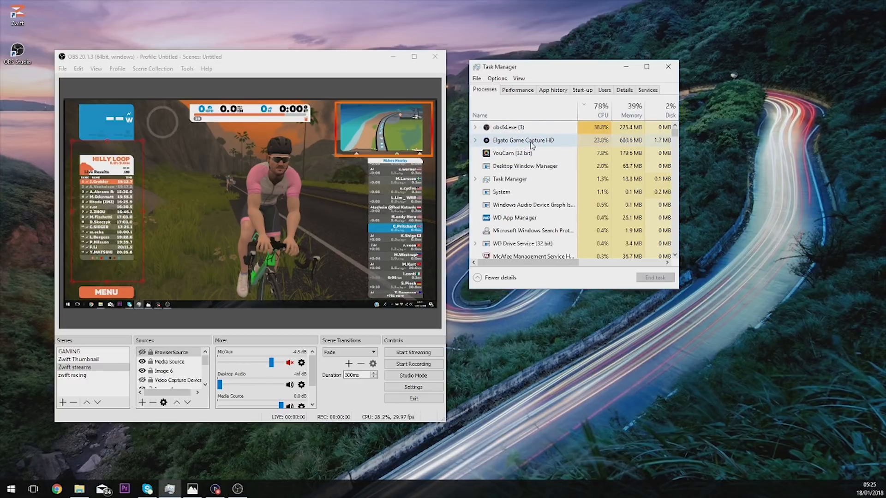
click(670, 67)
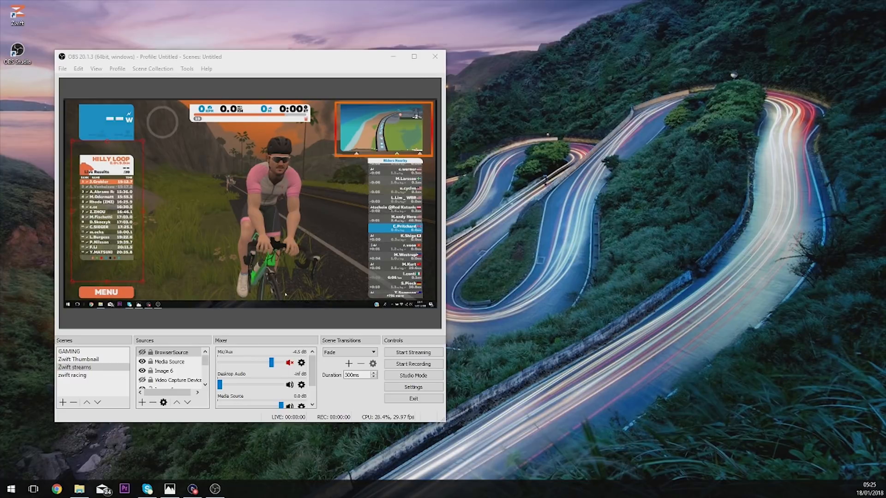
- Delete the "zwift racing" scene
click(75, 379)
click(73, 402)
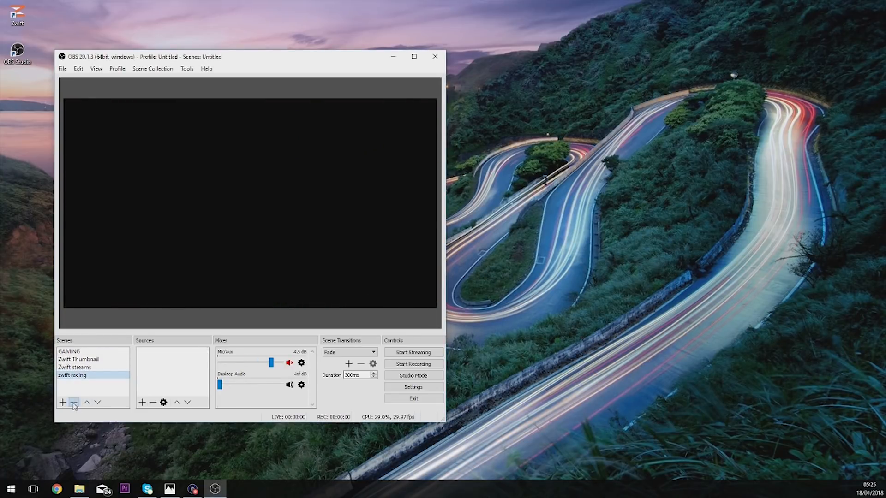
click(256, 253)
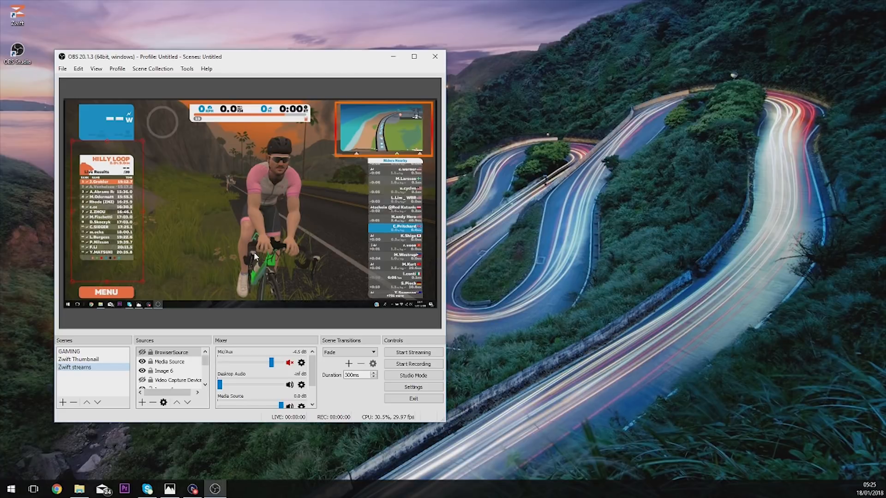
- Add a new scene named "zwifting in 2018"
click(62, 402)
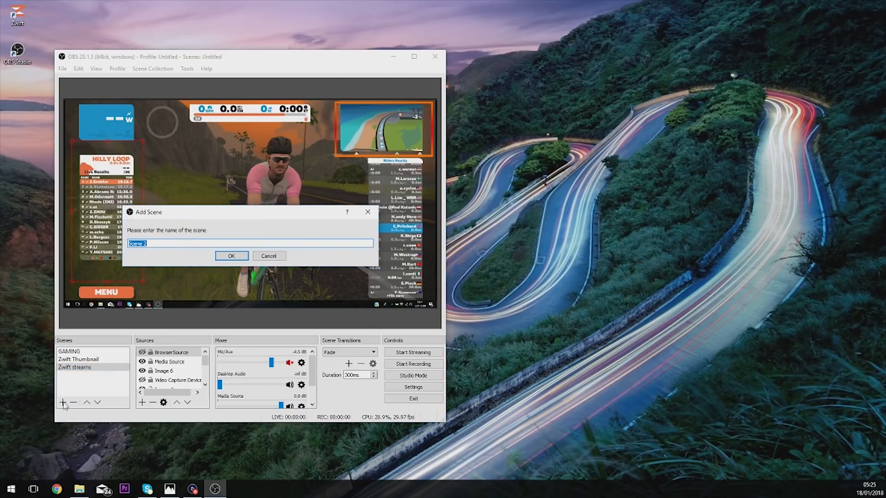
text(zwifting in 2018)
key(Return)
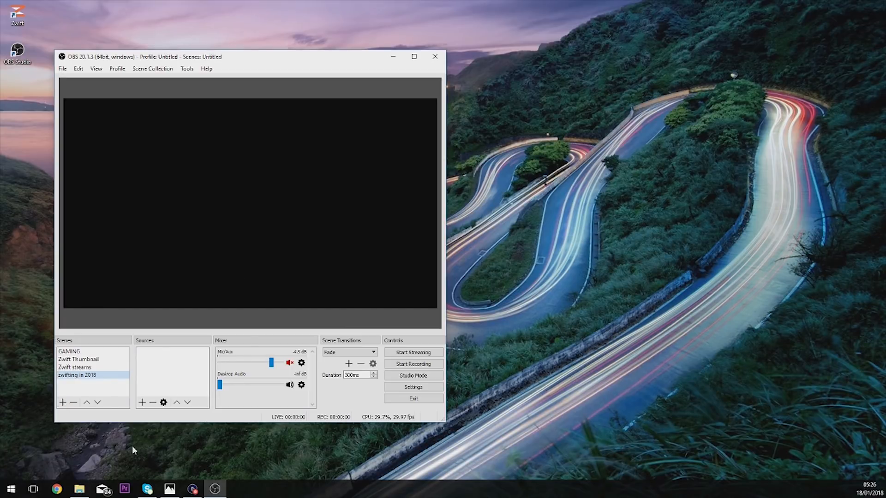
- Look over the available source types and the sources of the Zwift streams scene down to Display Capture
click(142, 402)
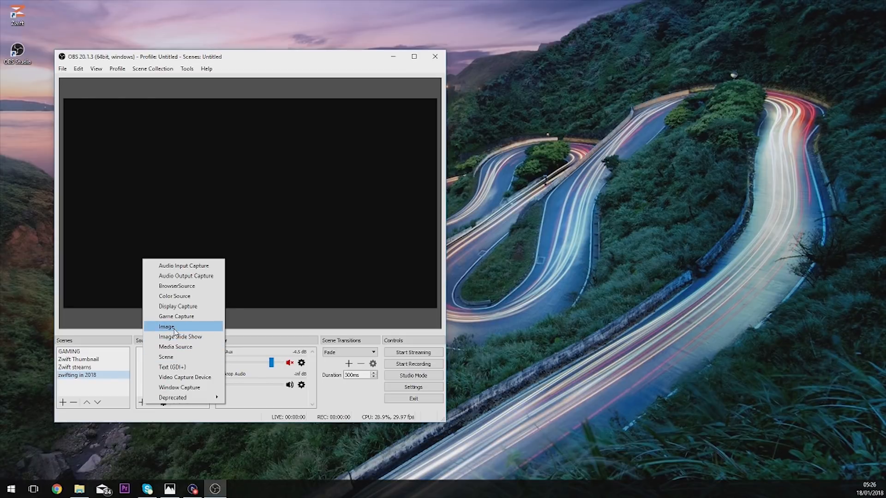
click(83, 367)
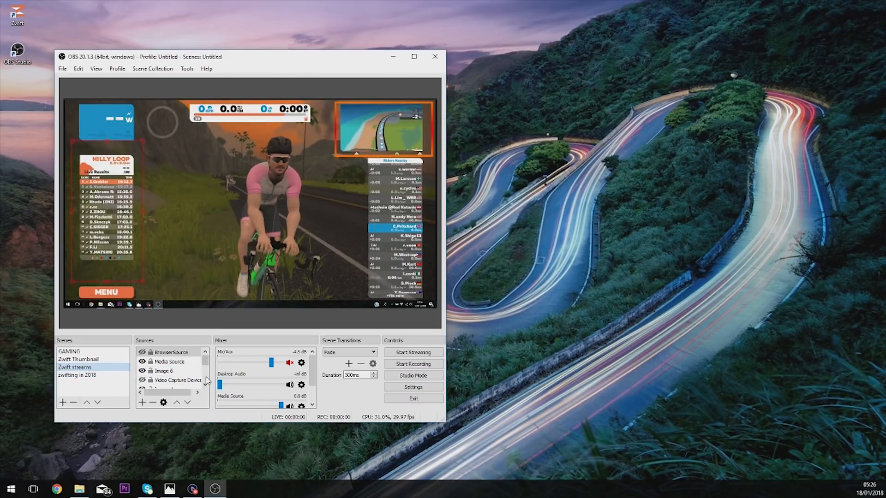
drag(206, 362, 206, 383)
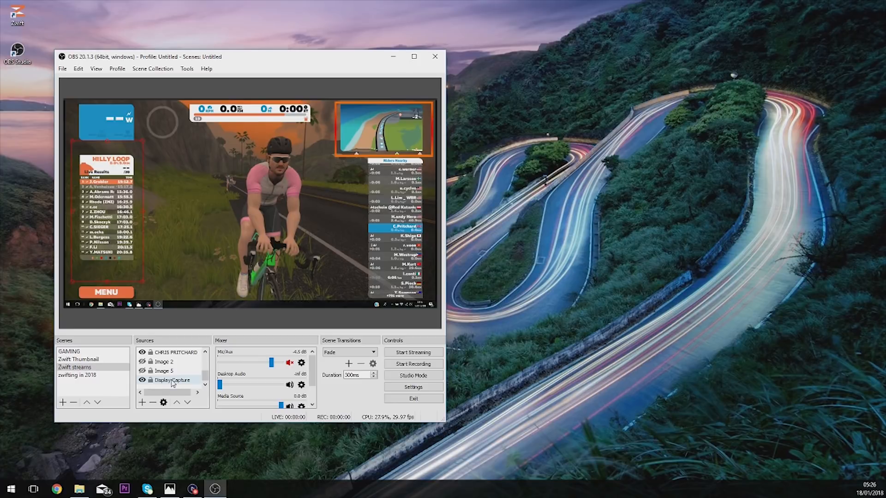
- Create a Window Capture source named "zwift" in the Zwift streams scene and review its window choices without picking one
click(142, 403)
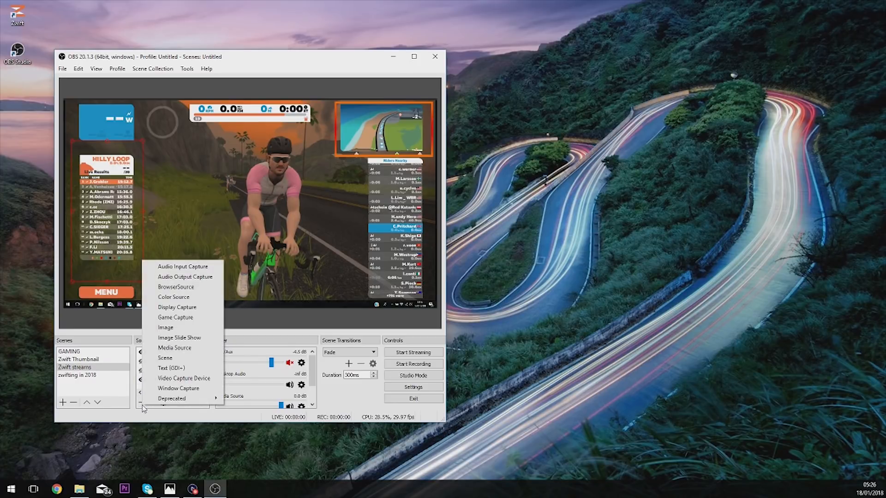
click(168, 390)
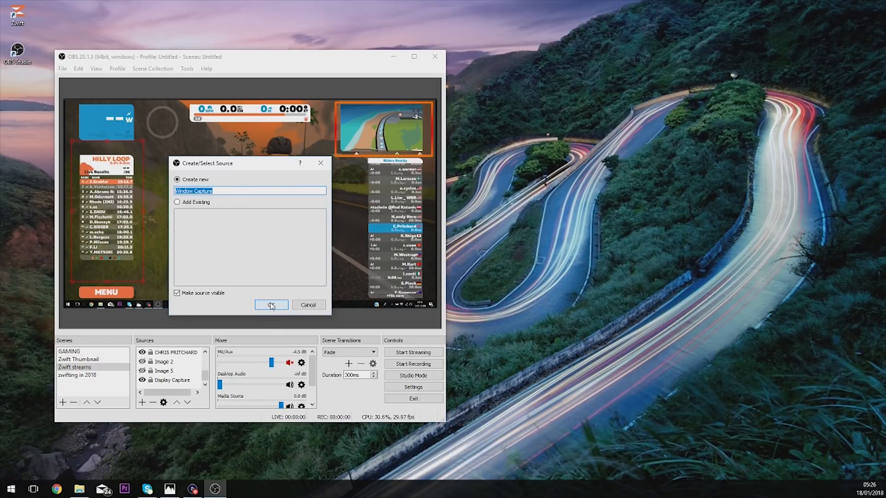
text(zwift)
click(271, 304)
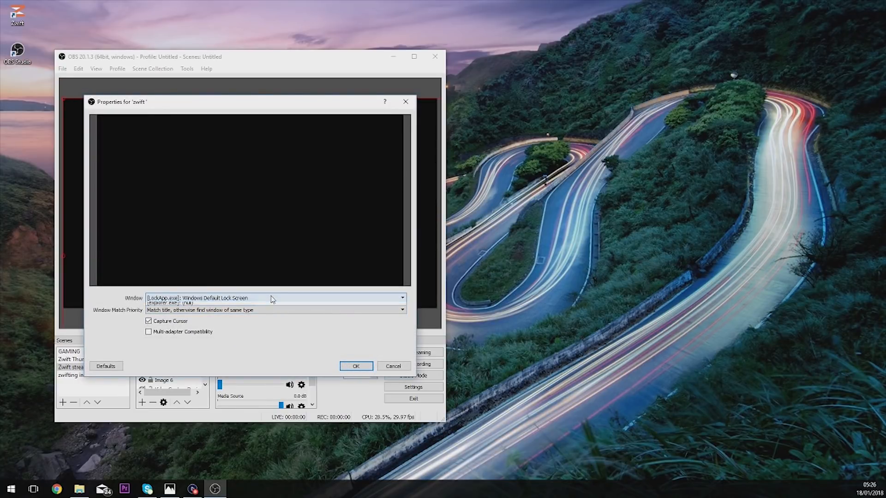
click(271, 298)
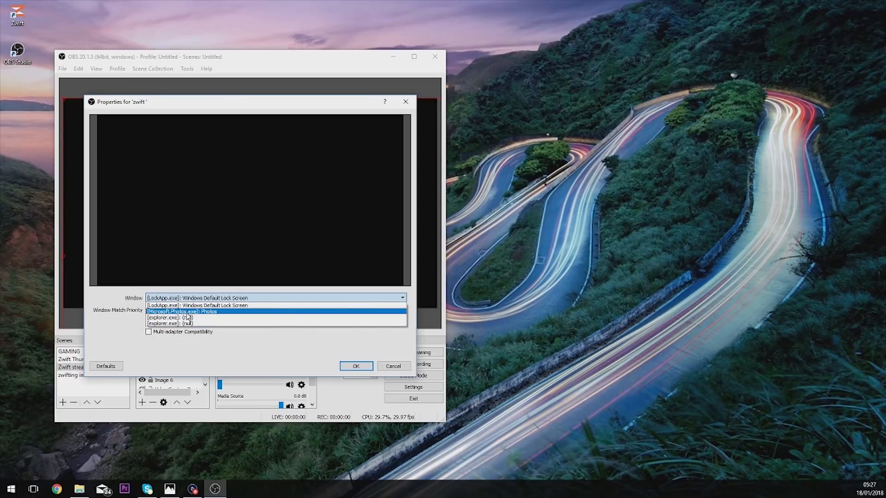
click(395, 368)
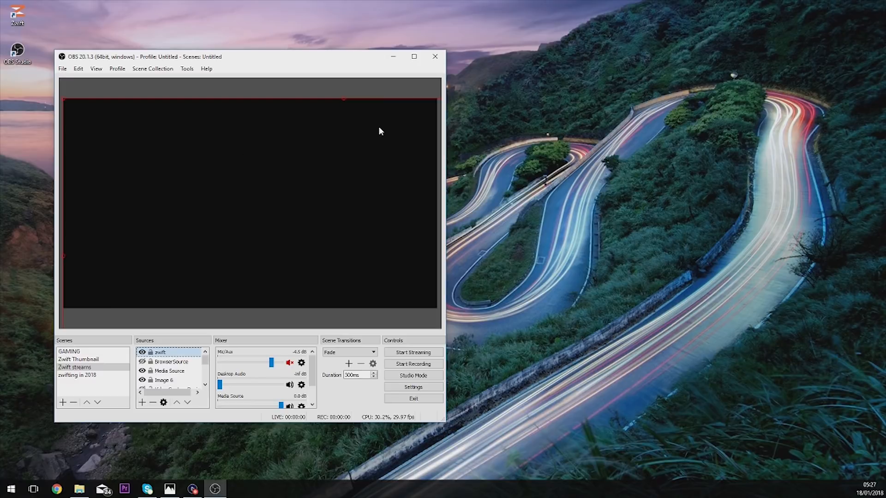
- Remove the "zwift" window capture source from the Zwift streams scene
click(153, 402)
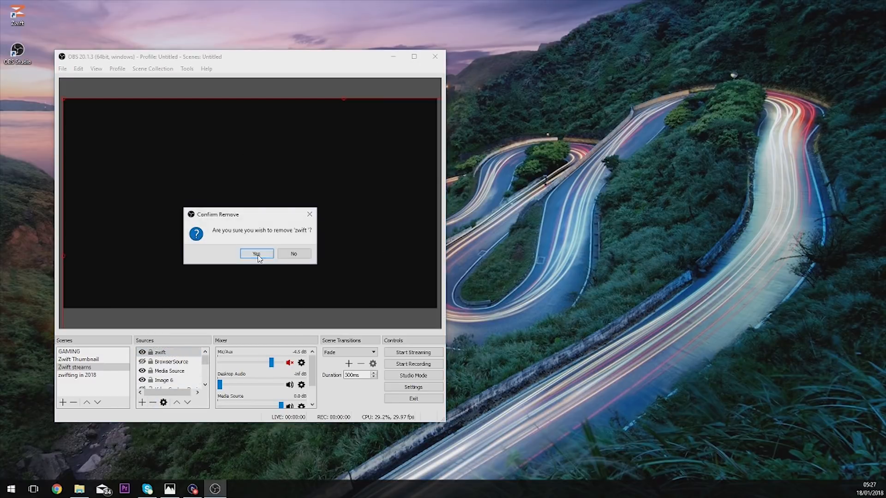
click(257, 253)
- Hide the Display Capture source in the Zwift streams scene and show it again
drag(206, 360, 208, 384)
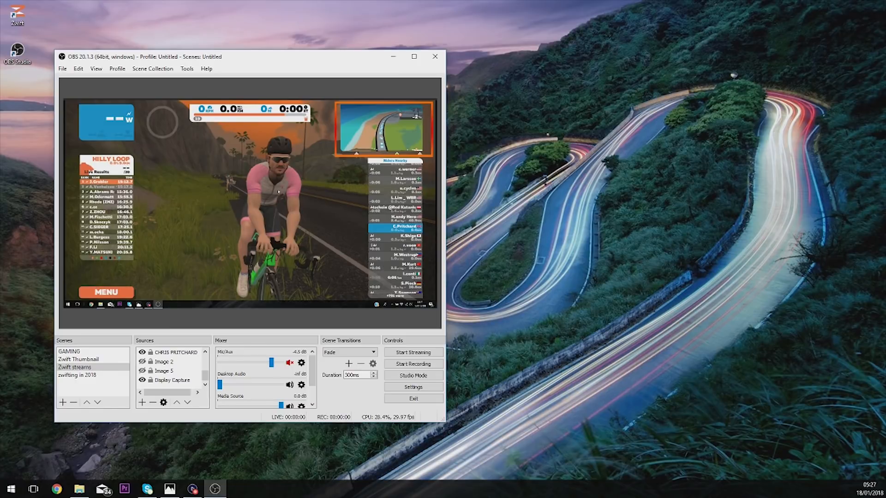
click(160, 382)
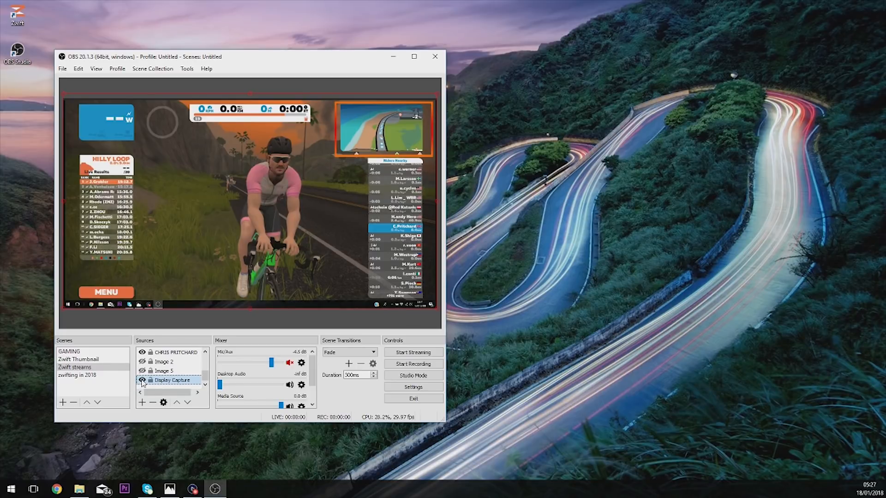
click(143, 381)
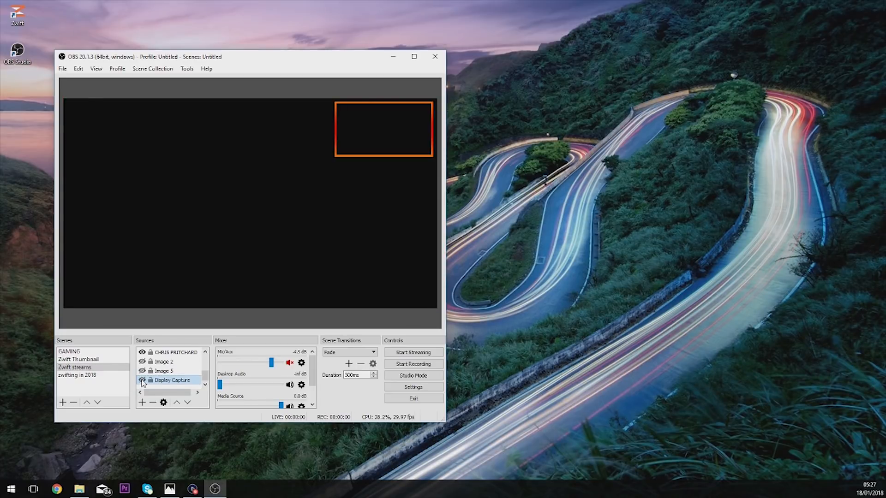
click(142, 380)
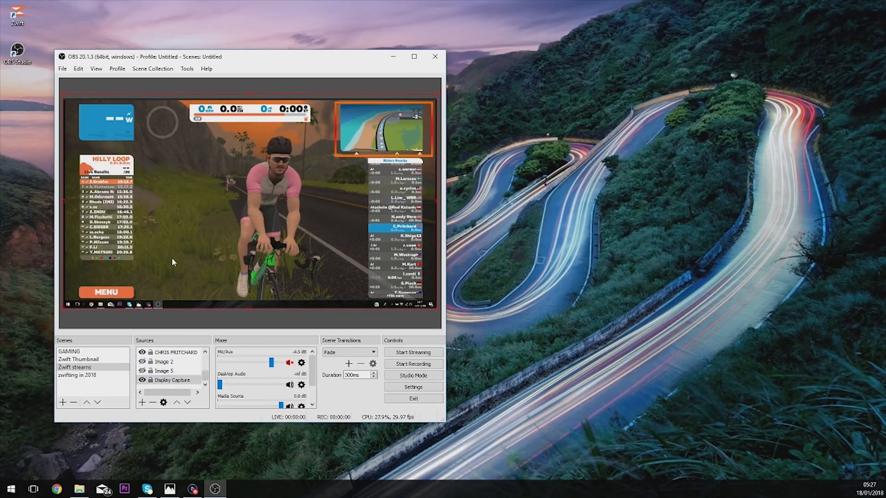
- Create a new Audio Input Capture source in the Zwift streams scene and review its microphone choices without picking one
click(205, 351)
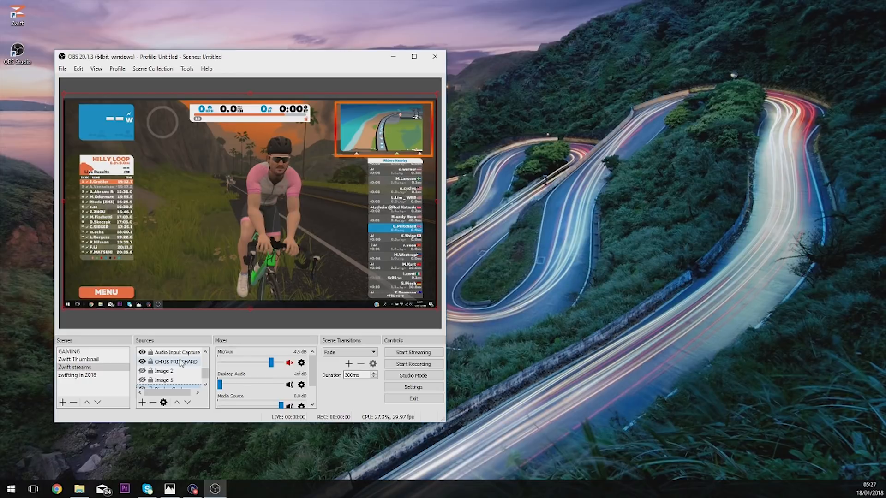
click(205, 352)
click(205, 353)
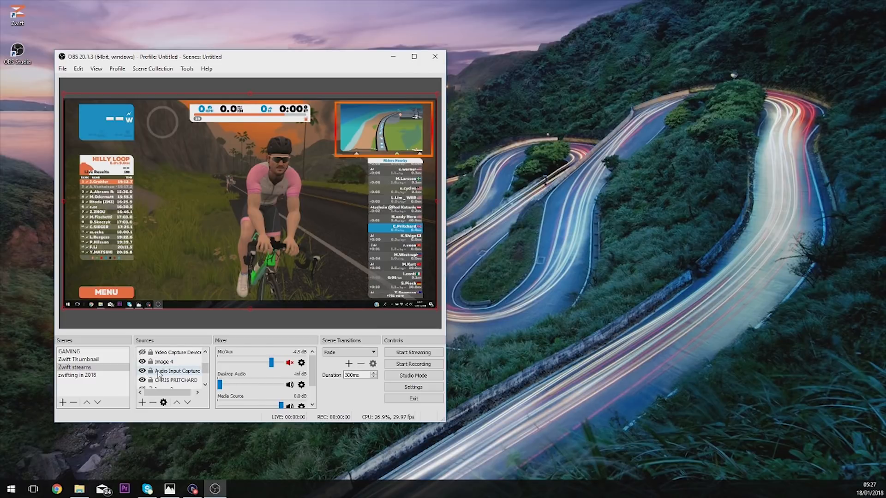
click(142, 403)
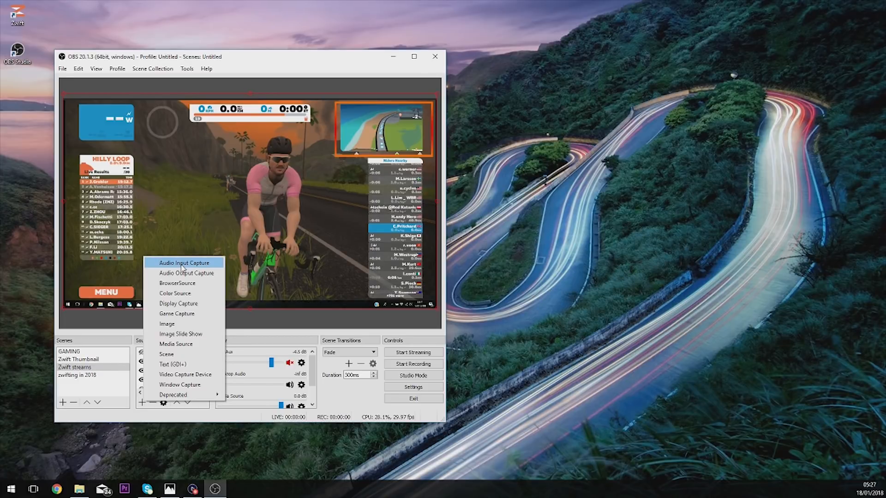
click(182, 265)
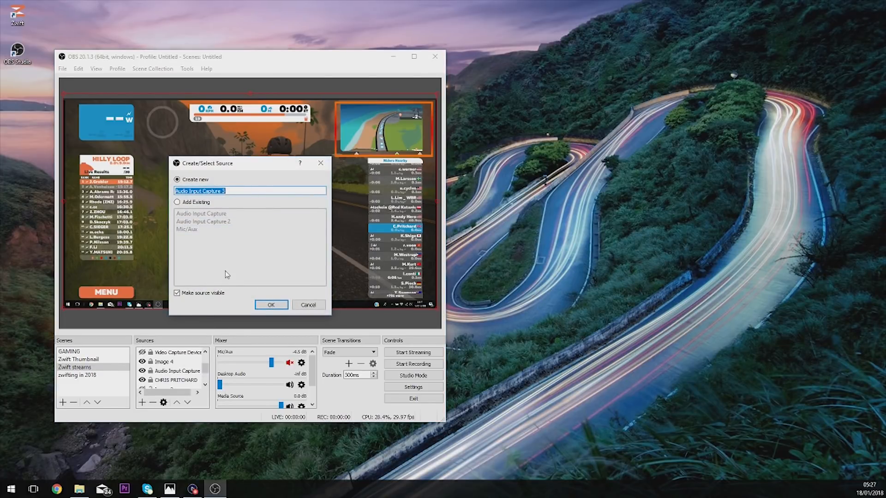
click(271, 305)
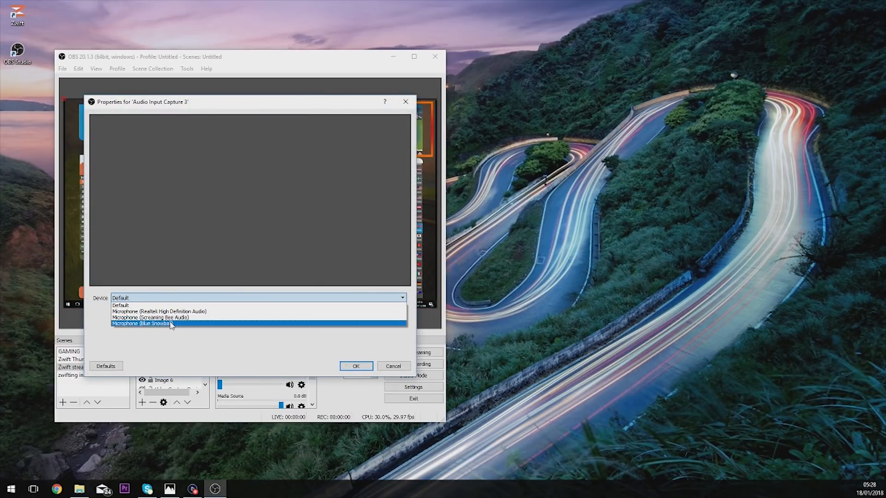
click(393, 367)
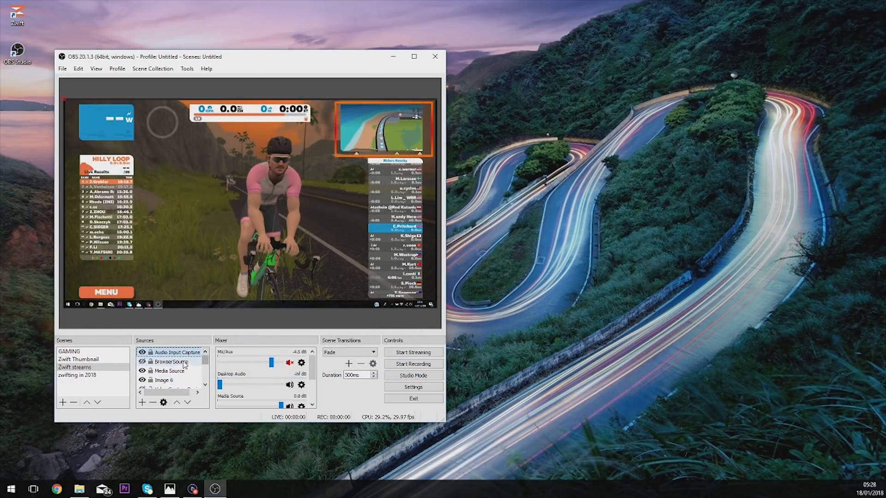
- Remove the new Audio Input Capture 3 source from the Zwift streams scene
click(153, 403)
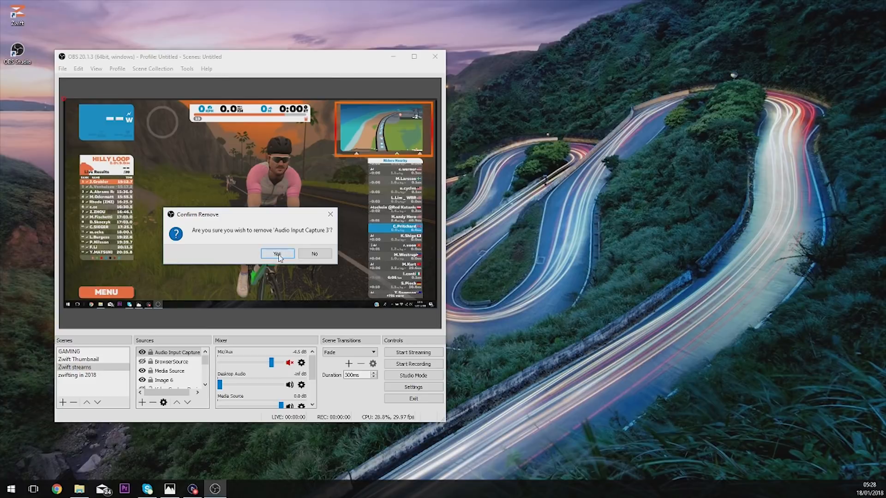
click(277, 254)
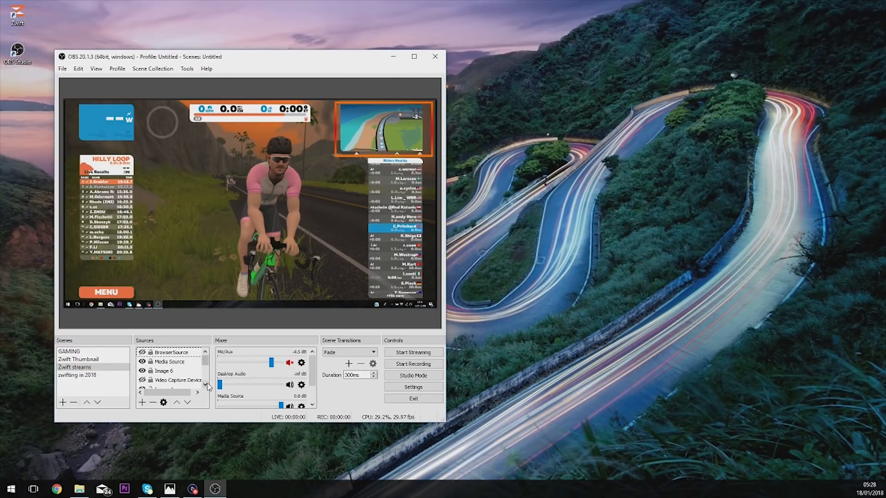
- Show the Video Capture Device source over the map and hide it again
click(142, 380)
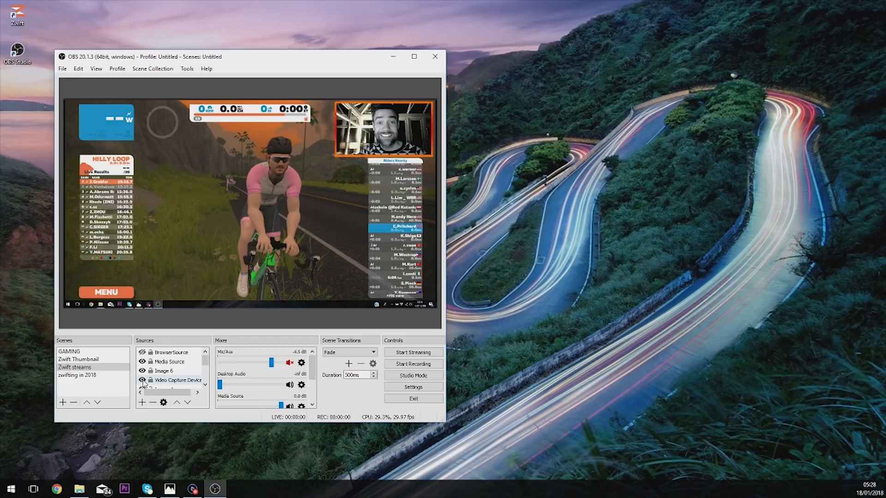
click(142, 380)
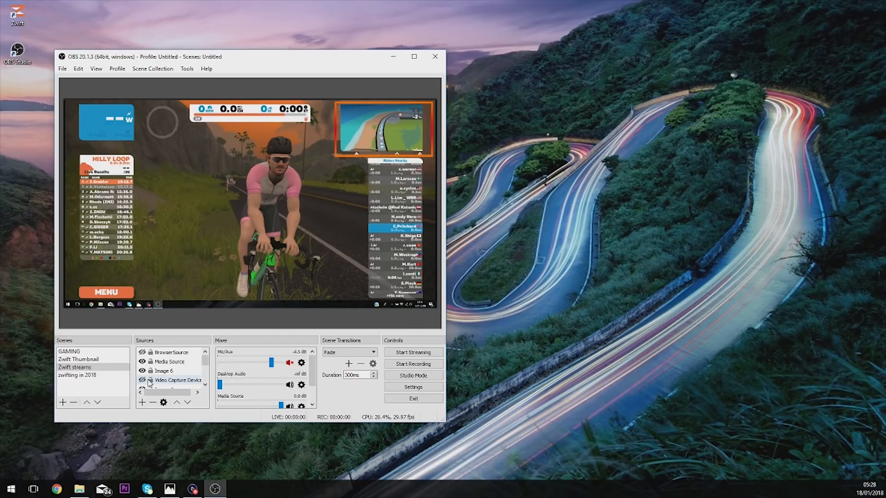
- Toggle the visibility of the Image 6 source in the Zwift streams scene, leaving it shown
click(142, 371)
click(142, 372)
click(142, 373)
click(142, 373)
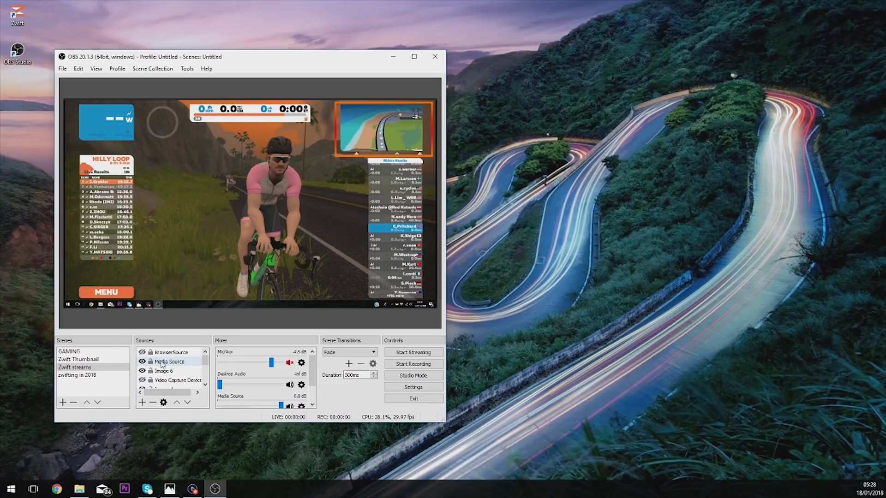
- Show the BrowserSource chat overlay in the Zwift streams scene and hide it again
click(173, 353)
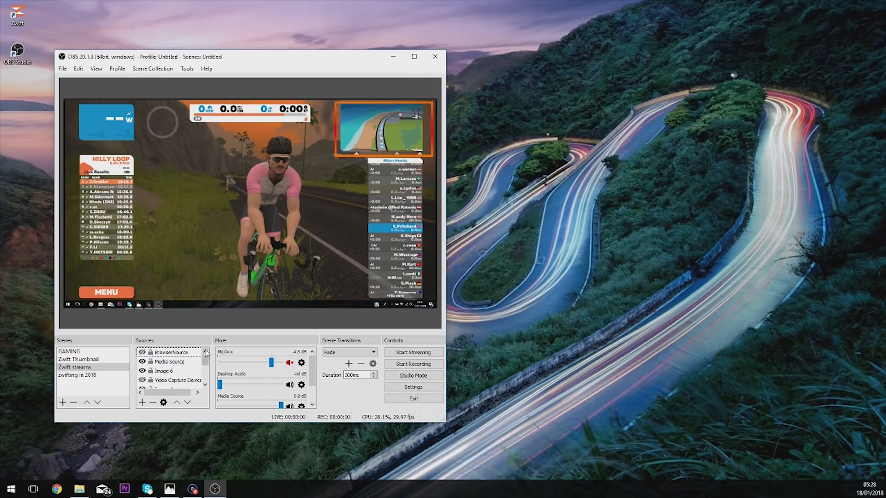
click(142, 353)
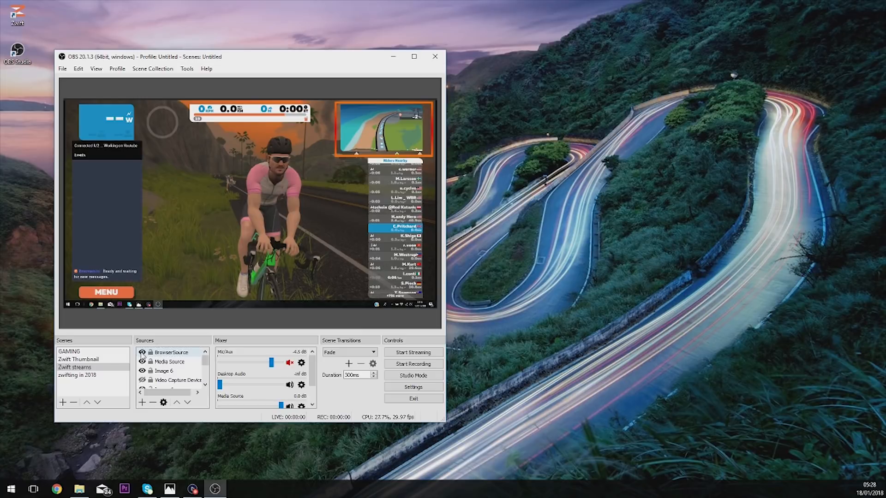
click(142, 353)
click(142, 353)
click(142, 352)
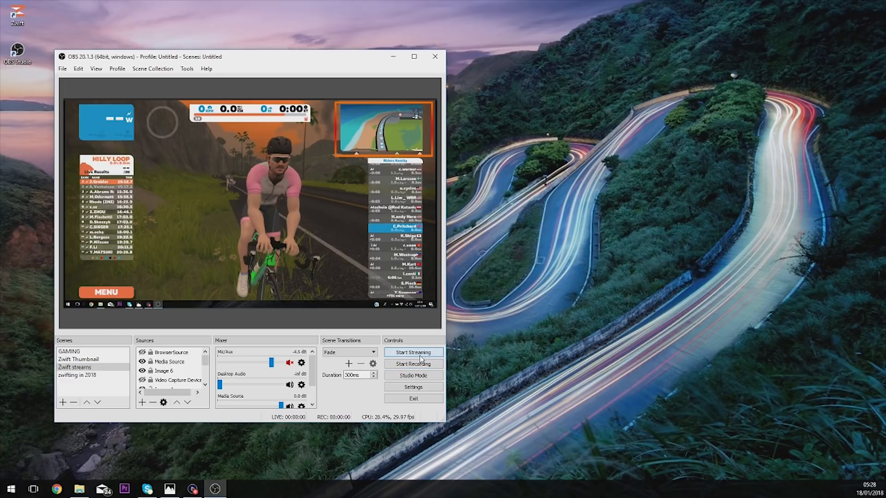
- Open the OBS settings alongside YouTube's live dashboard in Chrome and set the stream's privacy to Public
click(408, 388)
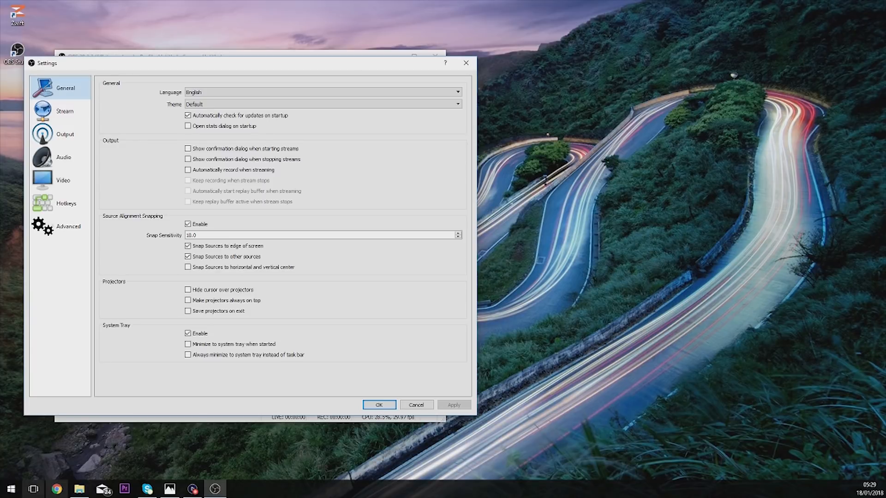
click(57, 489)
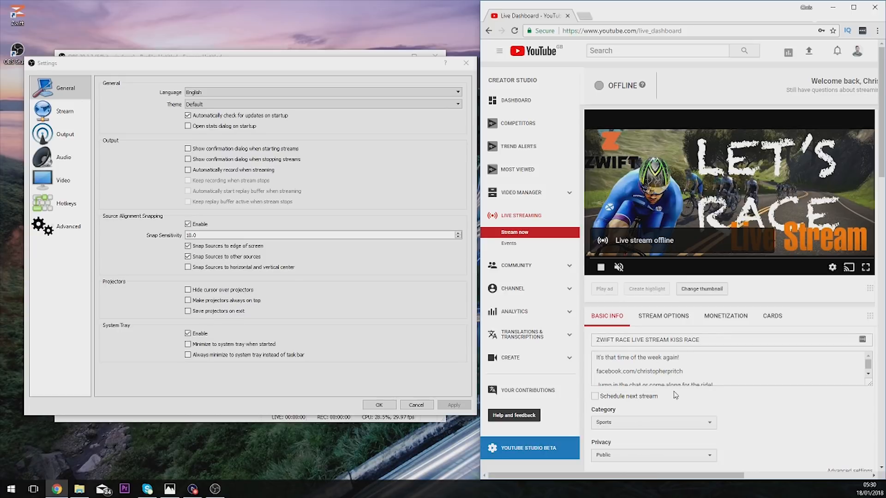
scroll(810, 423, down, 2)
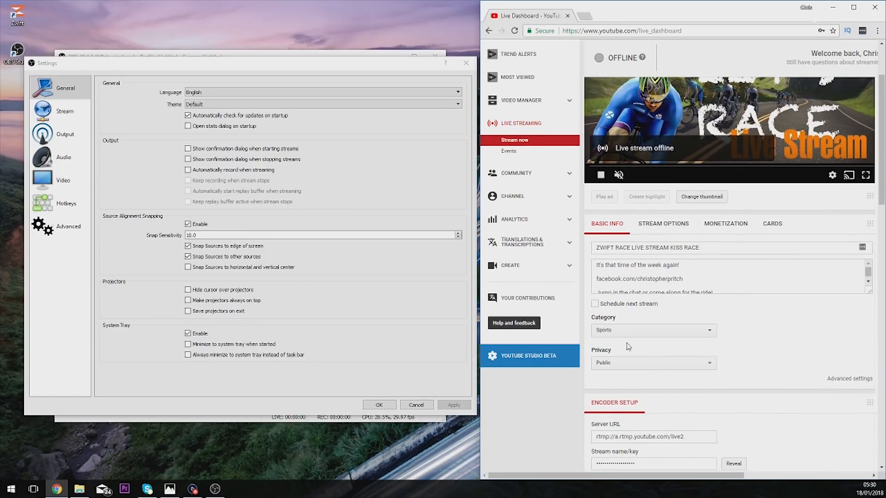
click(612, 366)
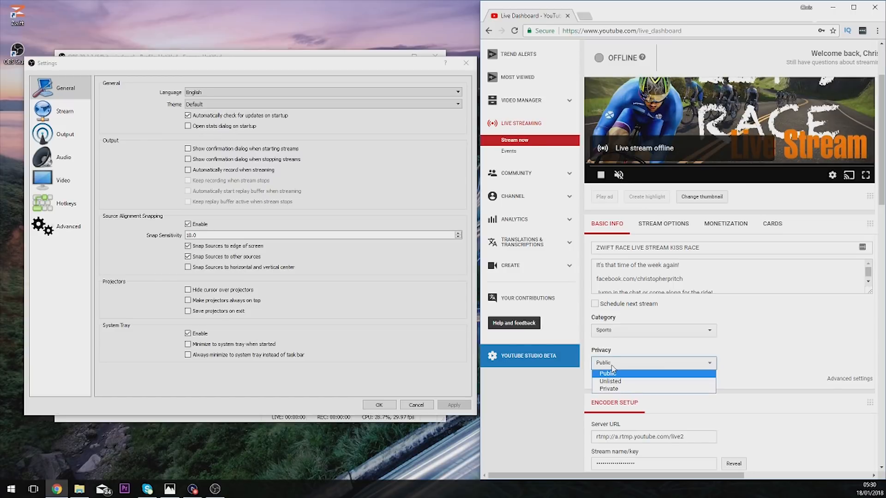
click(622, 375)
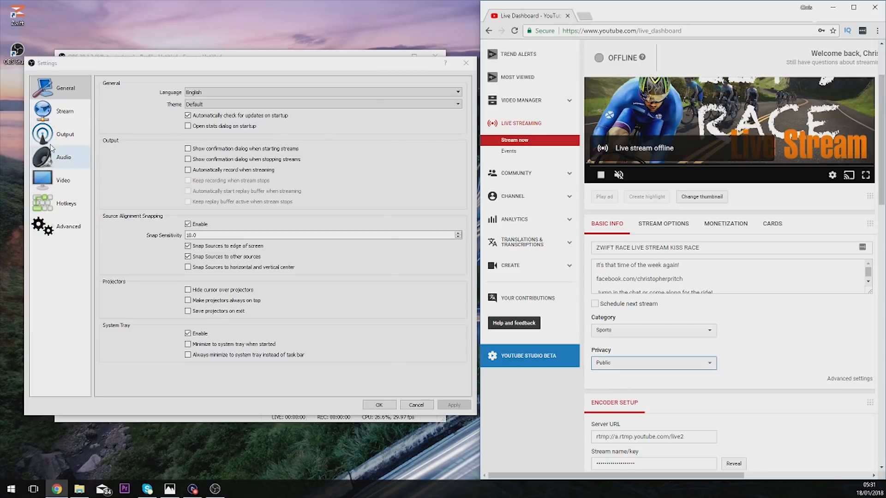
- Set the streaming service to YouTube / YouTube Gaming in the OBS stream settings, with YouTube's encoder setup in view
scroll(814, 404, down, 2)
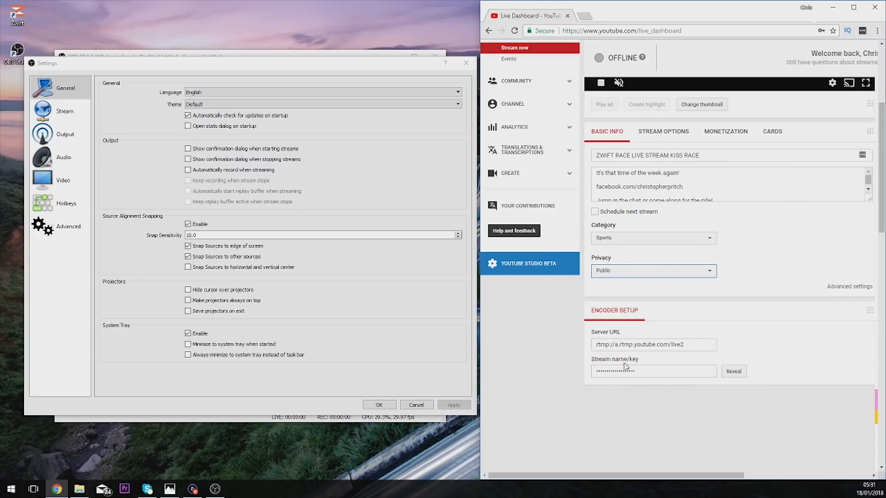
click(56, 116)
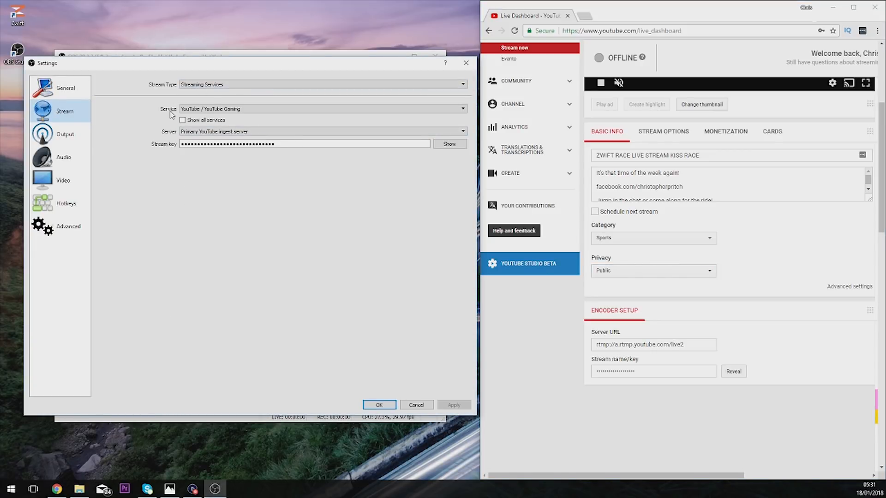
click(206, 111)
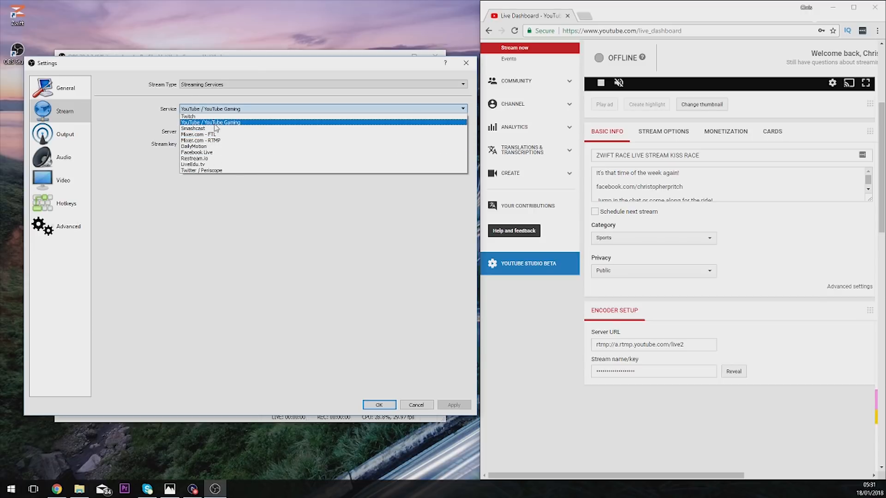
click(215, 123)
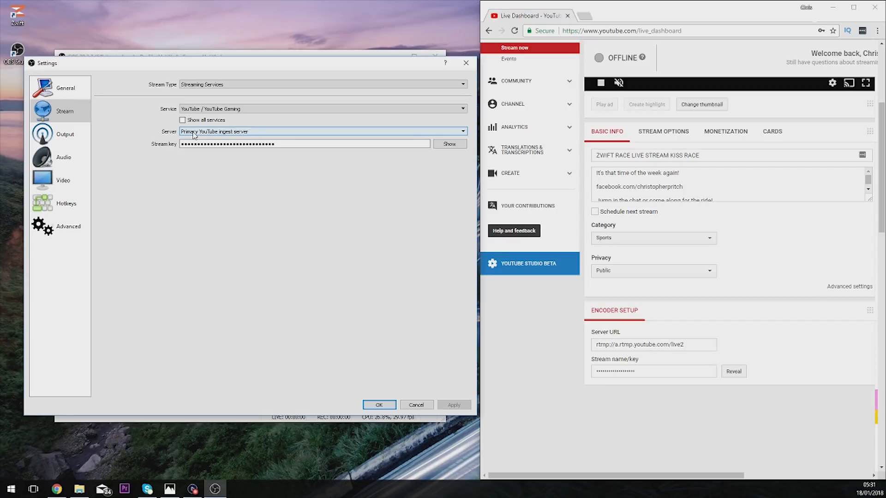
- Select the masked stream key in YouTube's encoder setup and return to the OBS stream settings
click(245, 144)
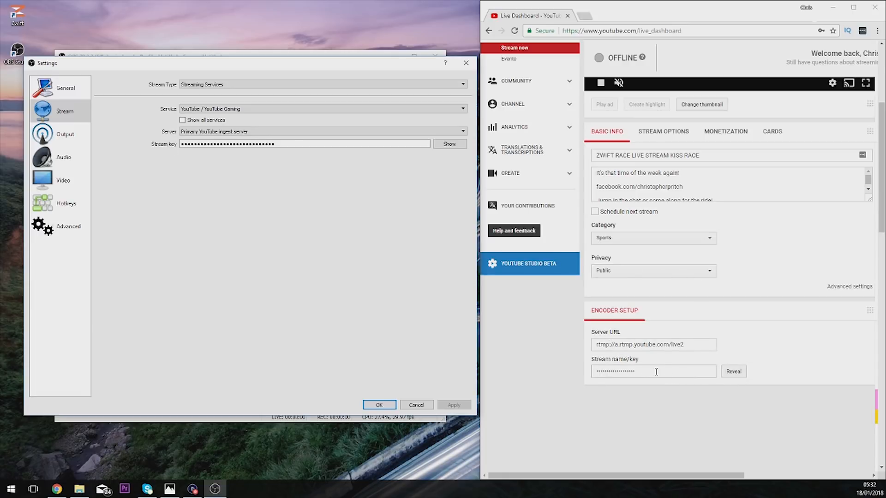
drag(655, 371, 635, 371)
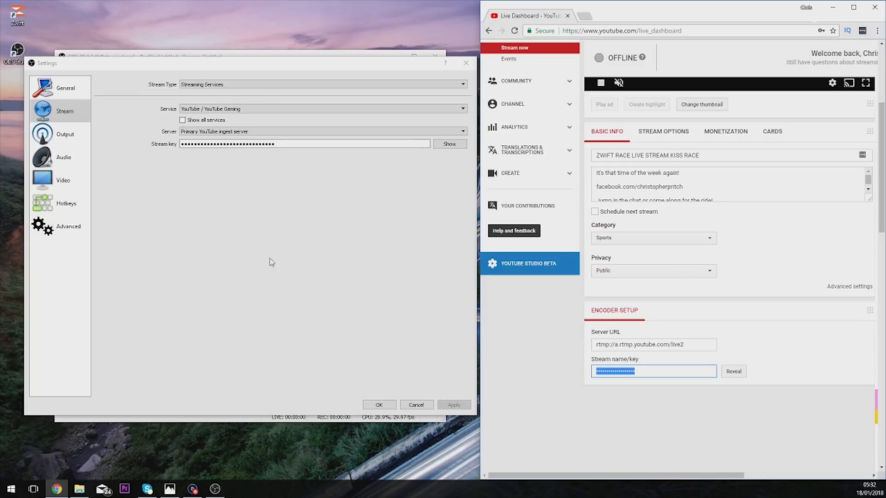
click(455, 406)
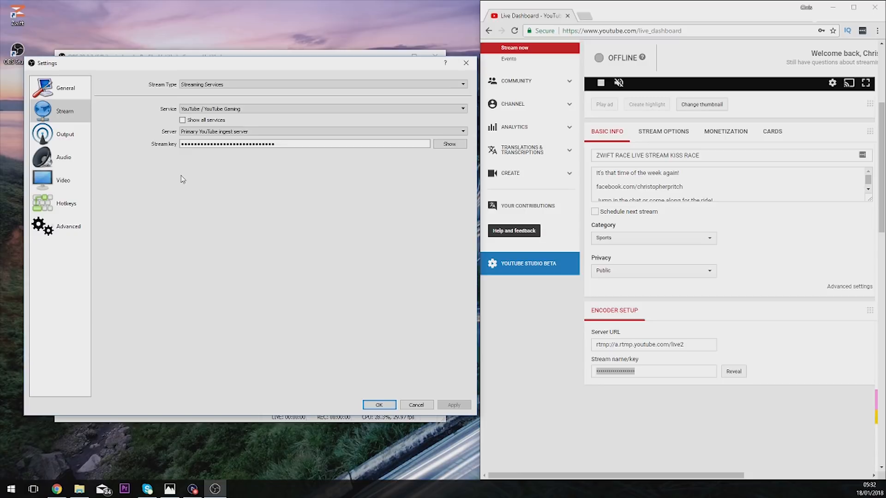
- Review the Output, Video and Stream settings alongside the YouTube dashboard, and accept the OBS settings
click(64, 135)
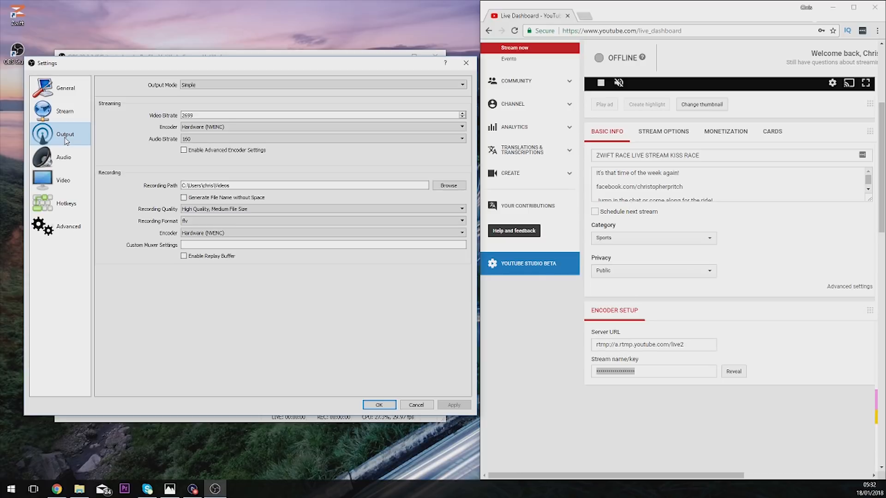
click(75, 179)
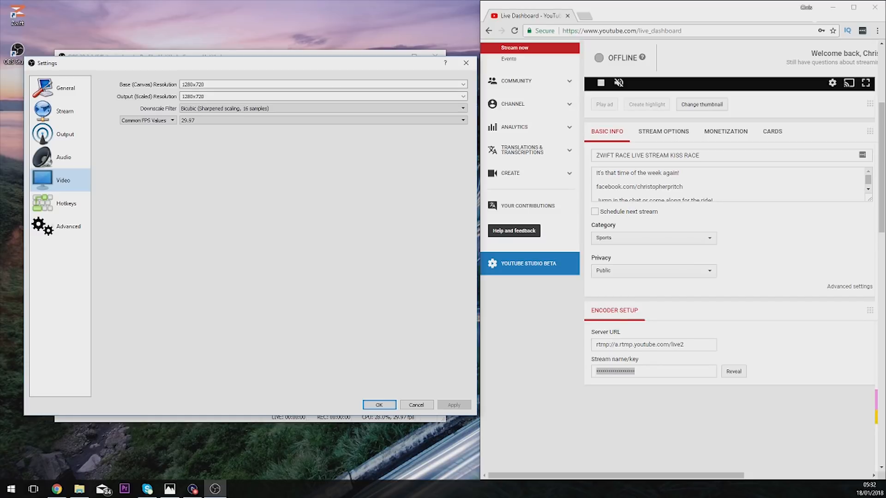
scroll(696, 336, down, 4)
scroll(637, 336, up, 6)
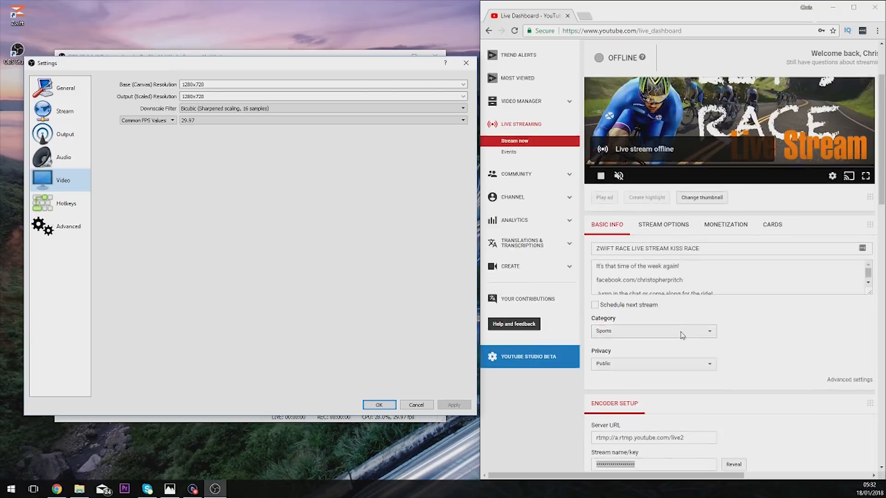
scroll(682, 336, up, 2)
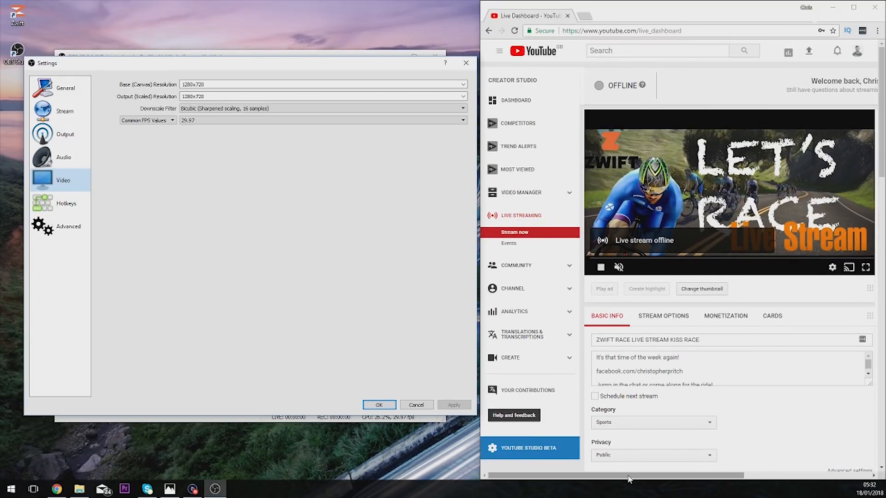
click(65, 118)
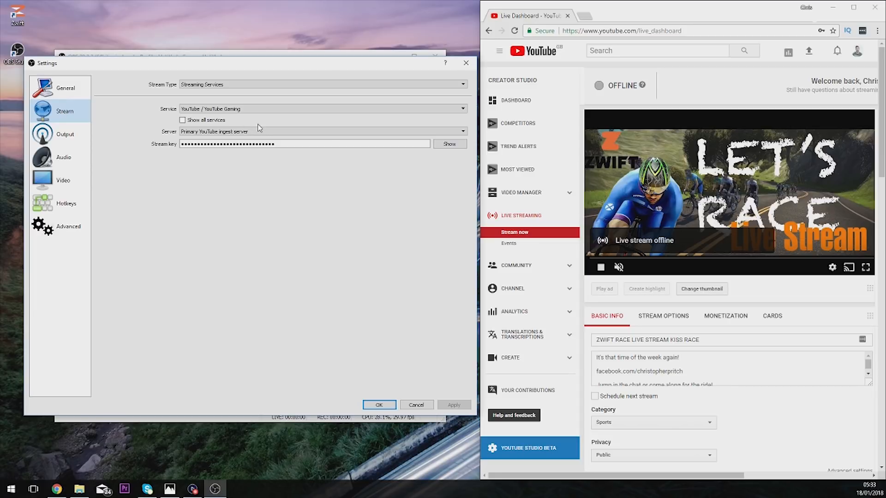
click(379, 404)
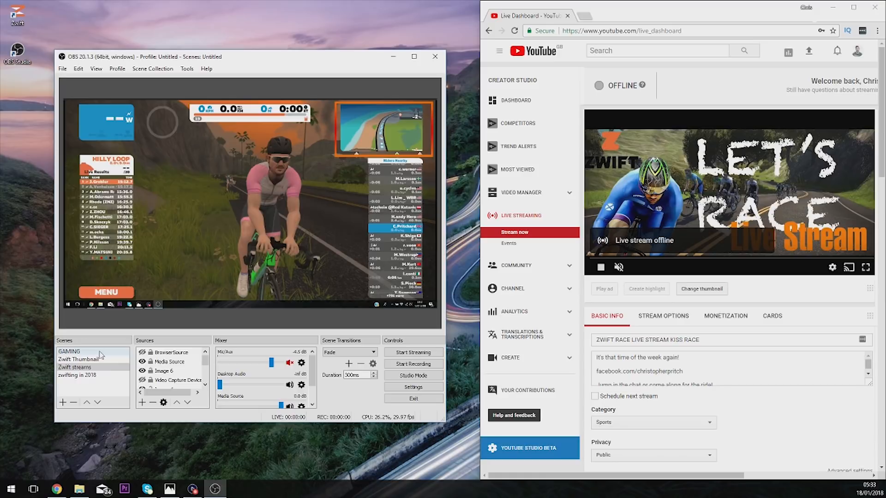
- Show the webcam's Video Capture Device source in the Zwift streams scene and hide it again
click(142, 380)
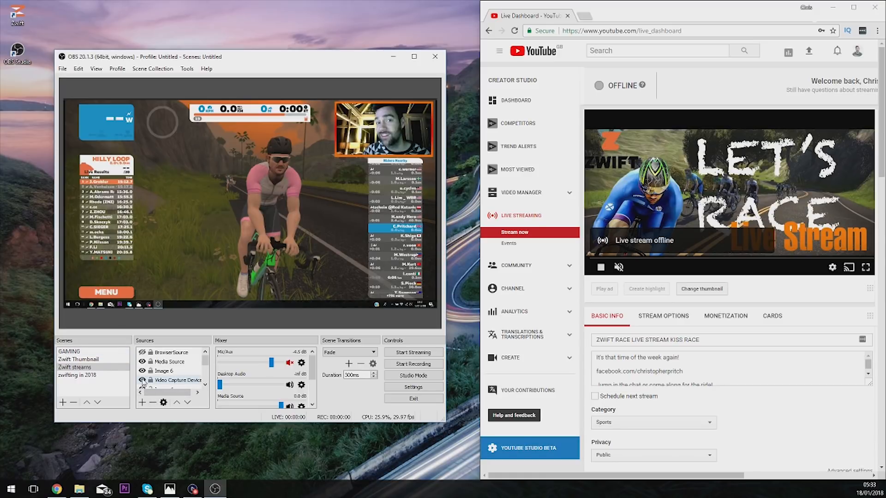
click(142, 380)
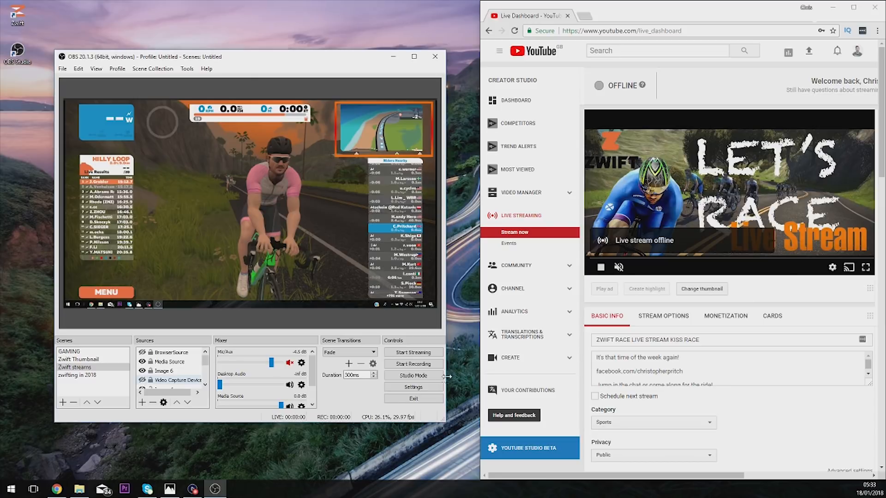
- Review the maximized YouTube live dashboard and the OBS Studio scene, and minimize the browser
key(super+Up)
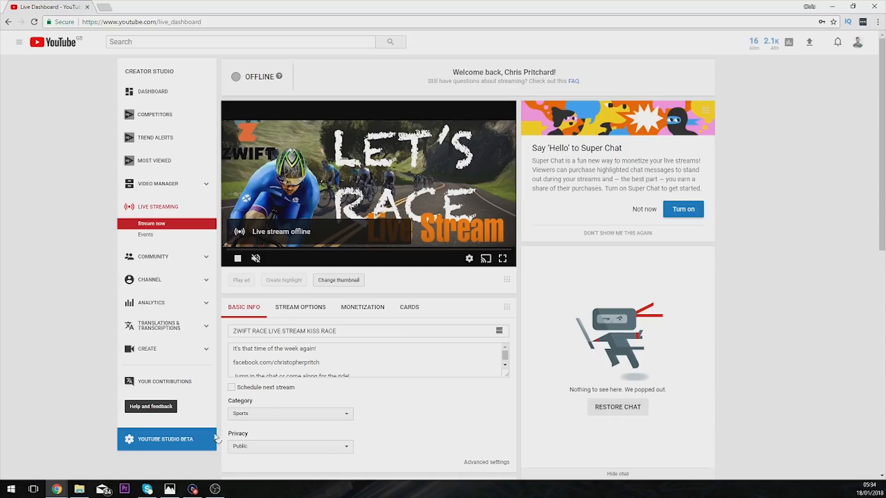
click(217, 490)
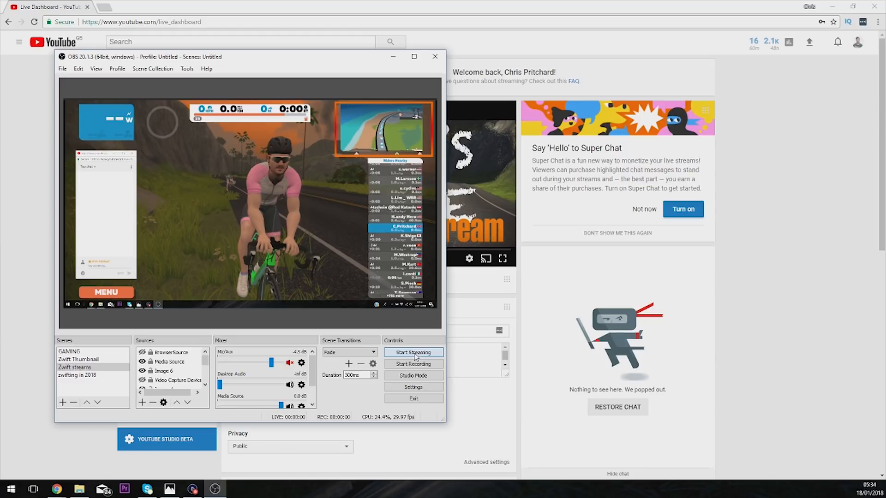
click(575, 263)
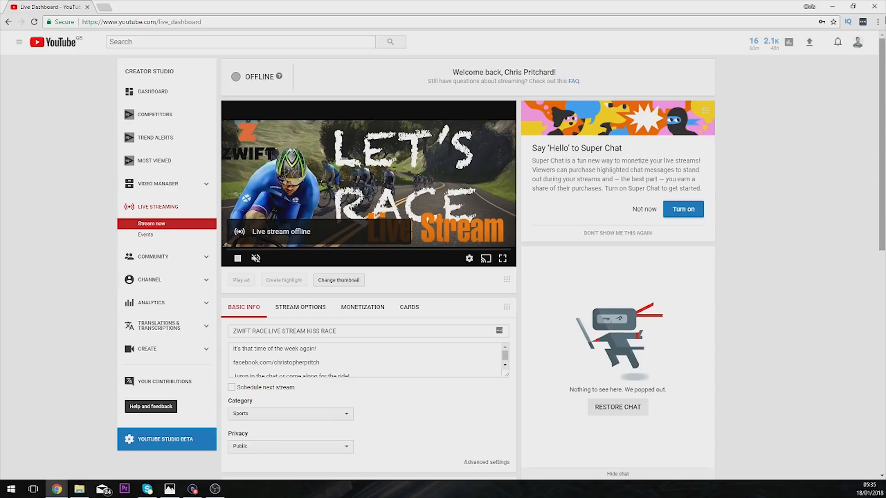
click(833, 10)
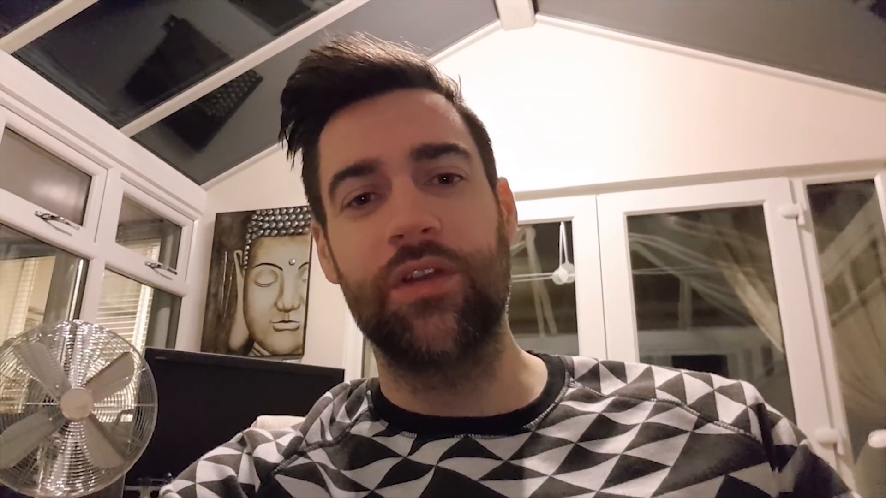